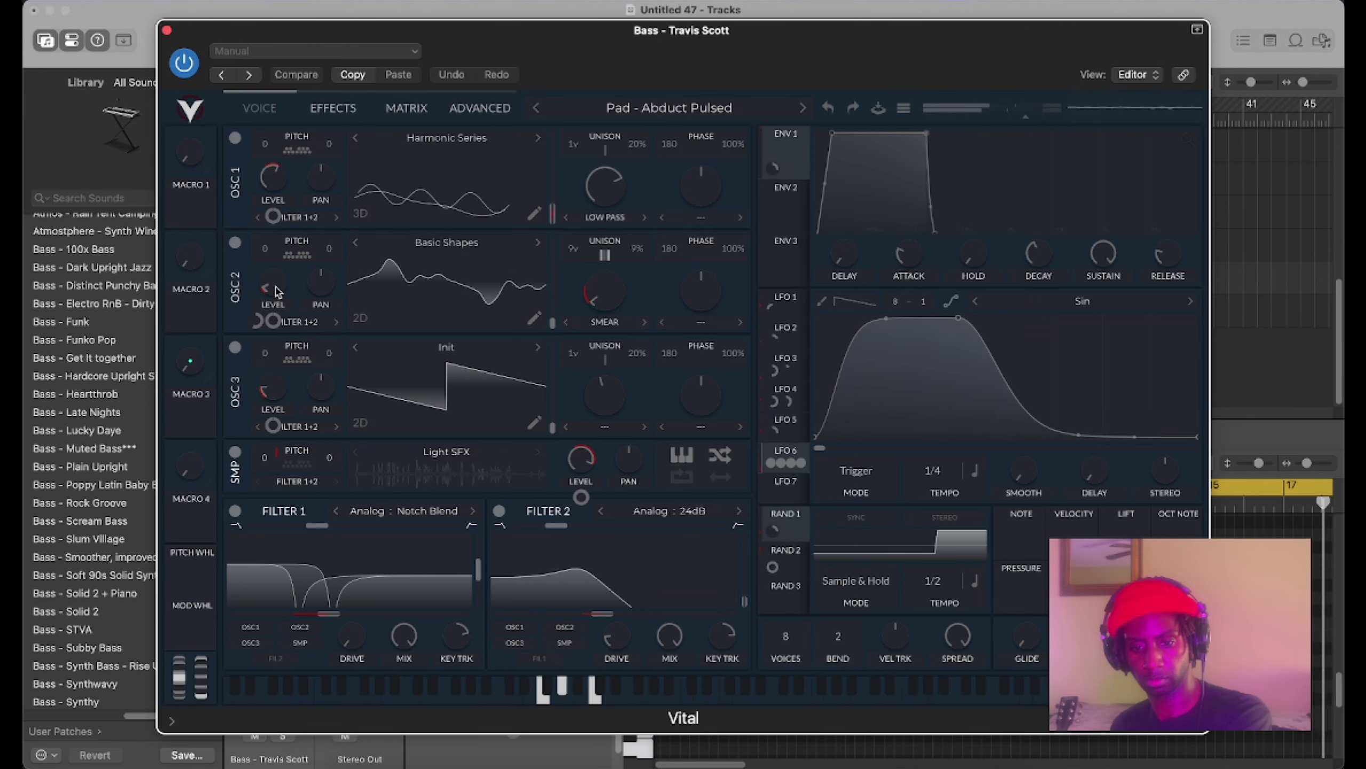
Raise the Smooth amount of LFO 6 in Vital, and hide and reshow the synth window.
drag(1024, 470, 1013, 377)
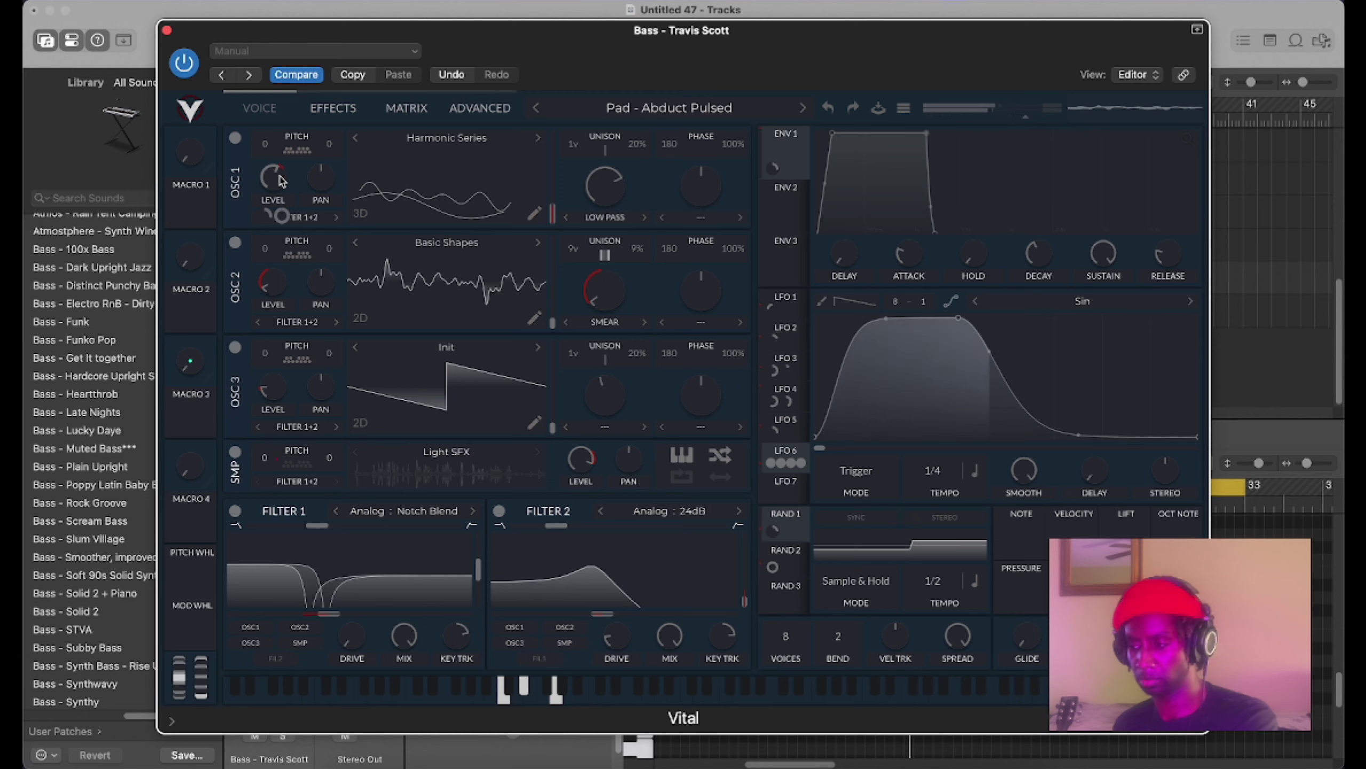
key(v)
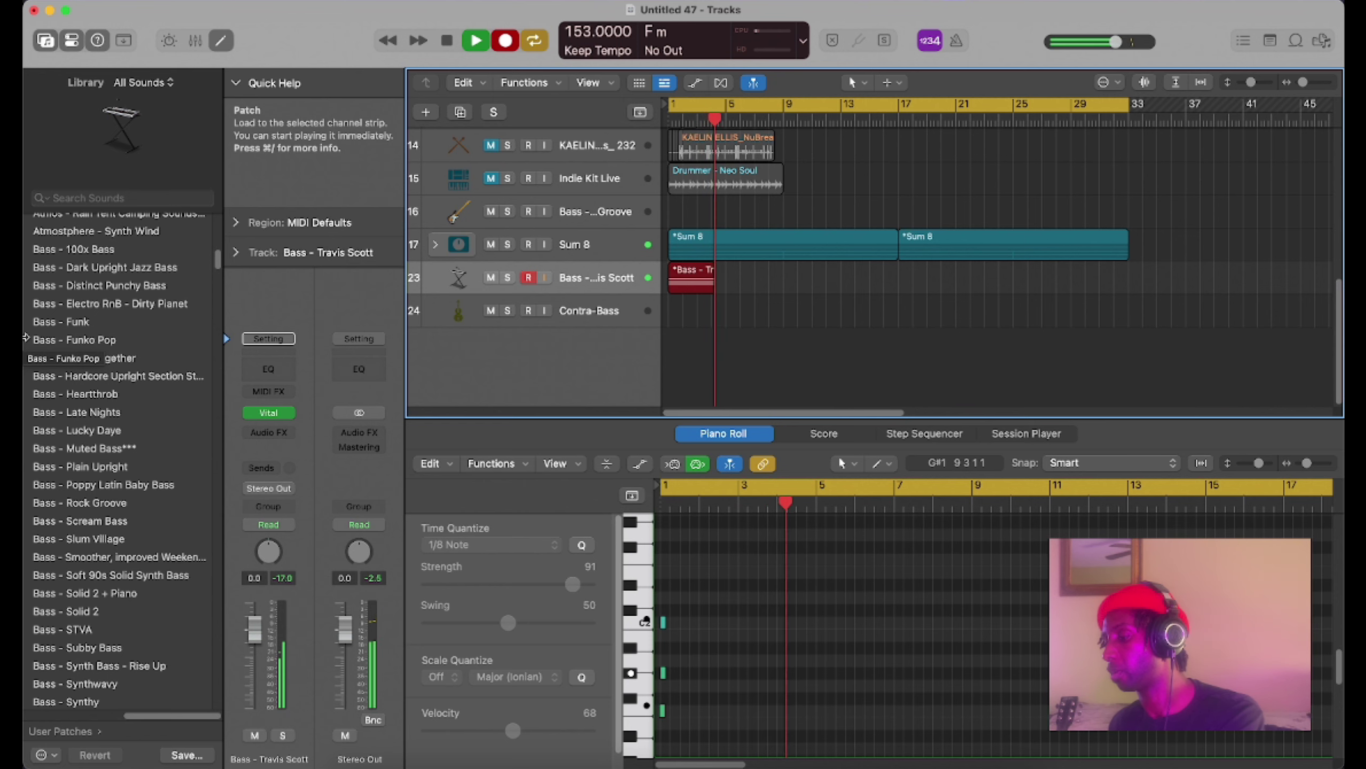
key(v)
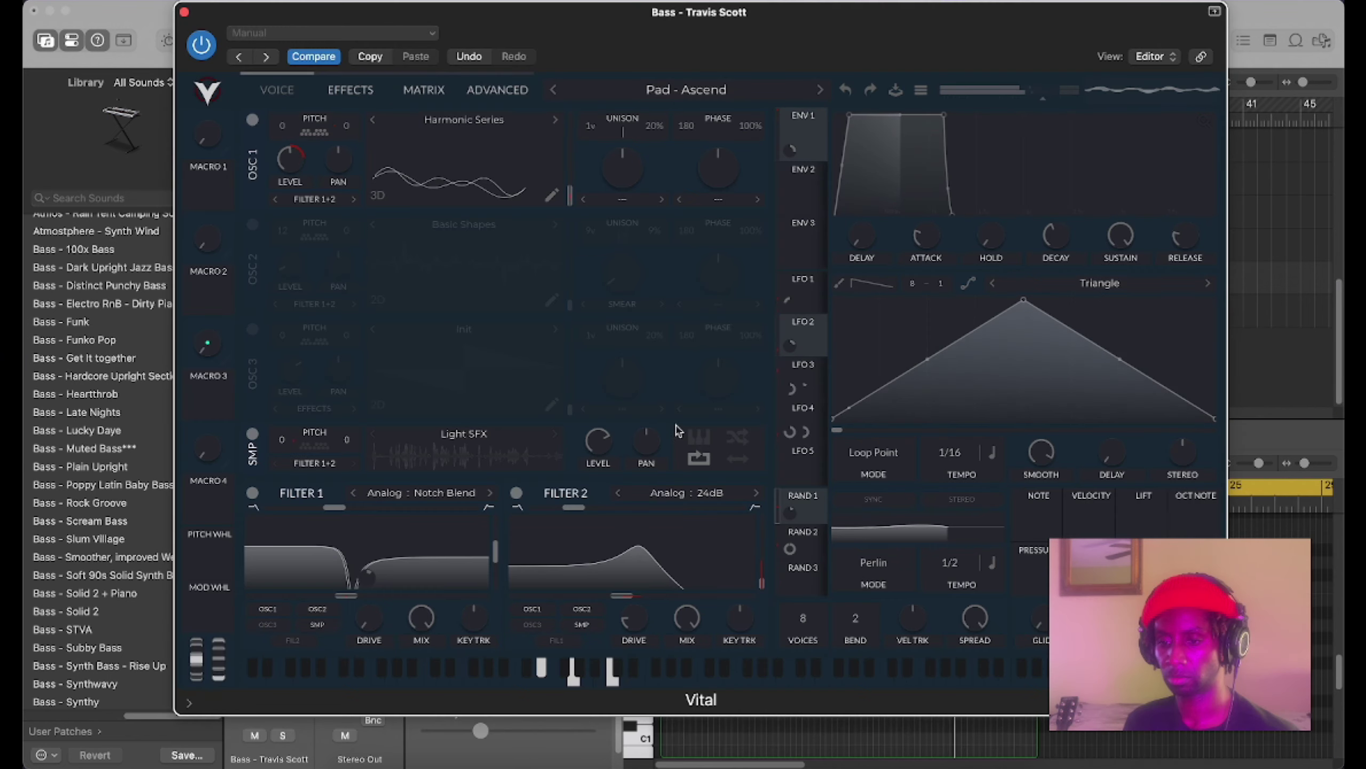
mouse_move(748, 550)
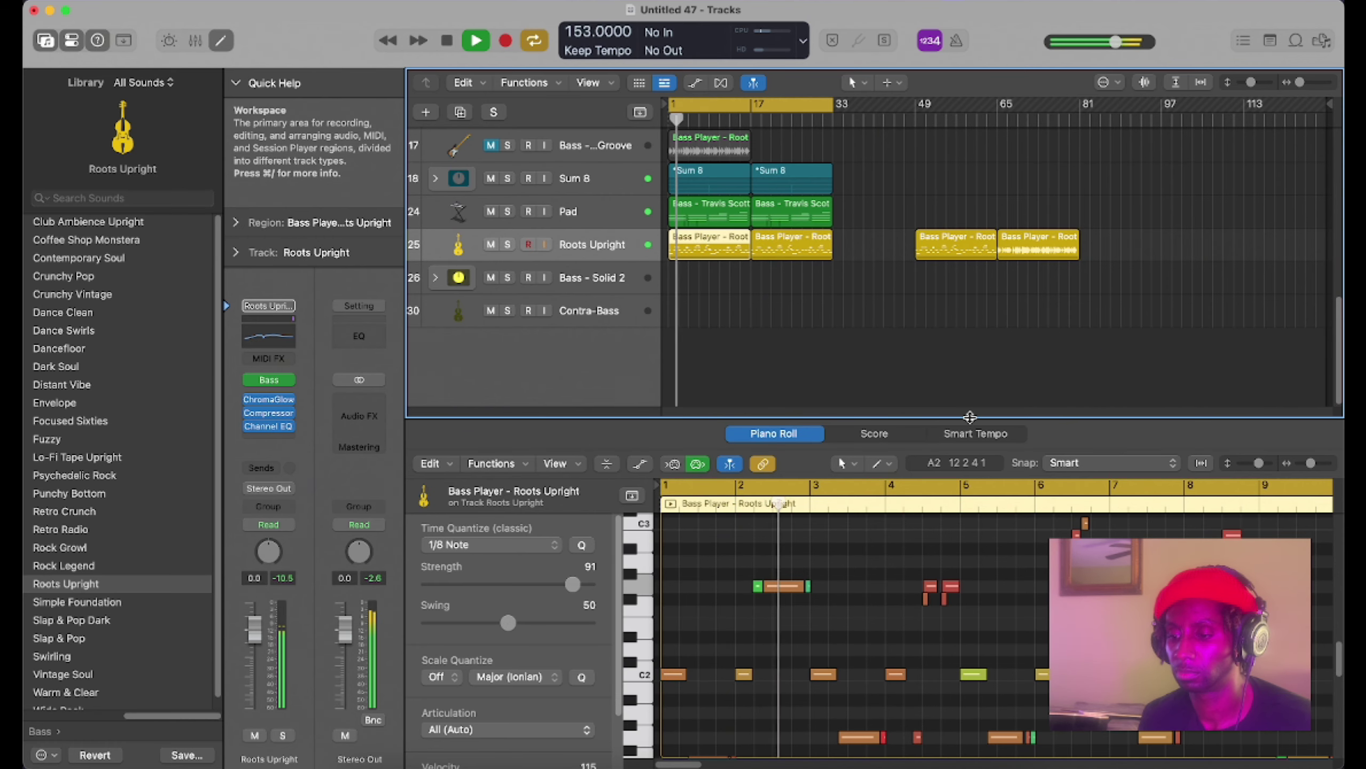
Hide the Piano Roll and enlarge the Tracks area's timeline to inspect the drum, pad and Roots Upright regions.
key(p)
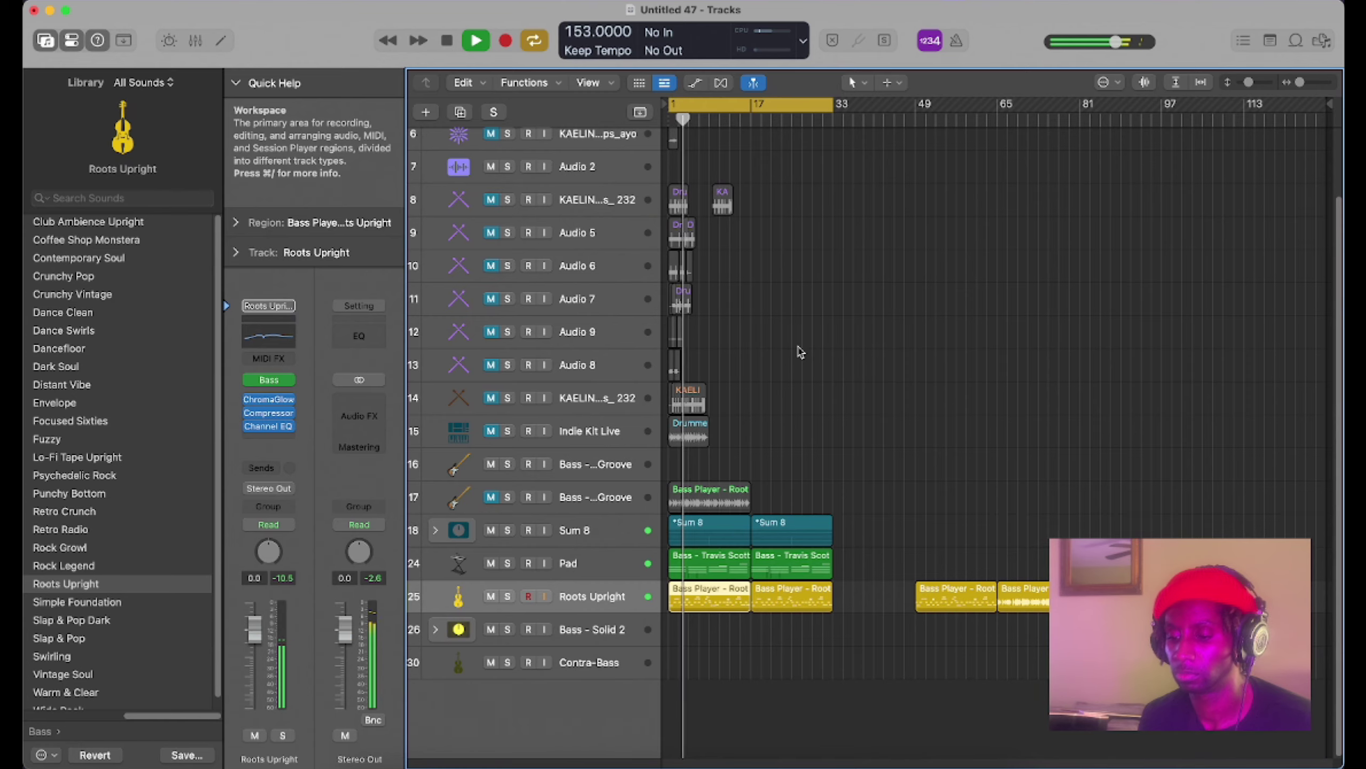
key(super+Right)
key(super+Right)
key(super+Right)
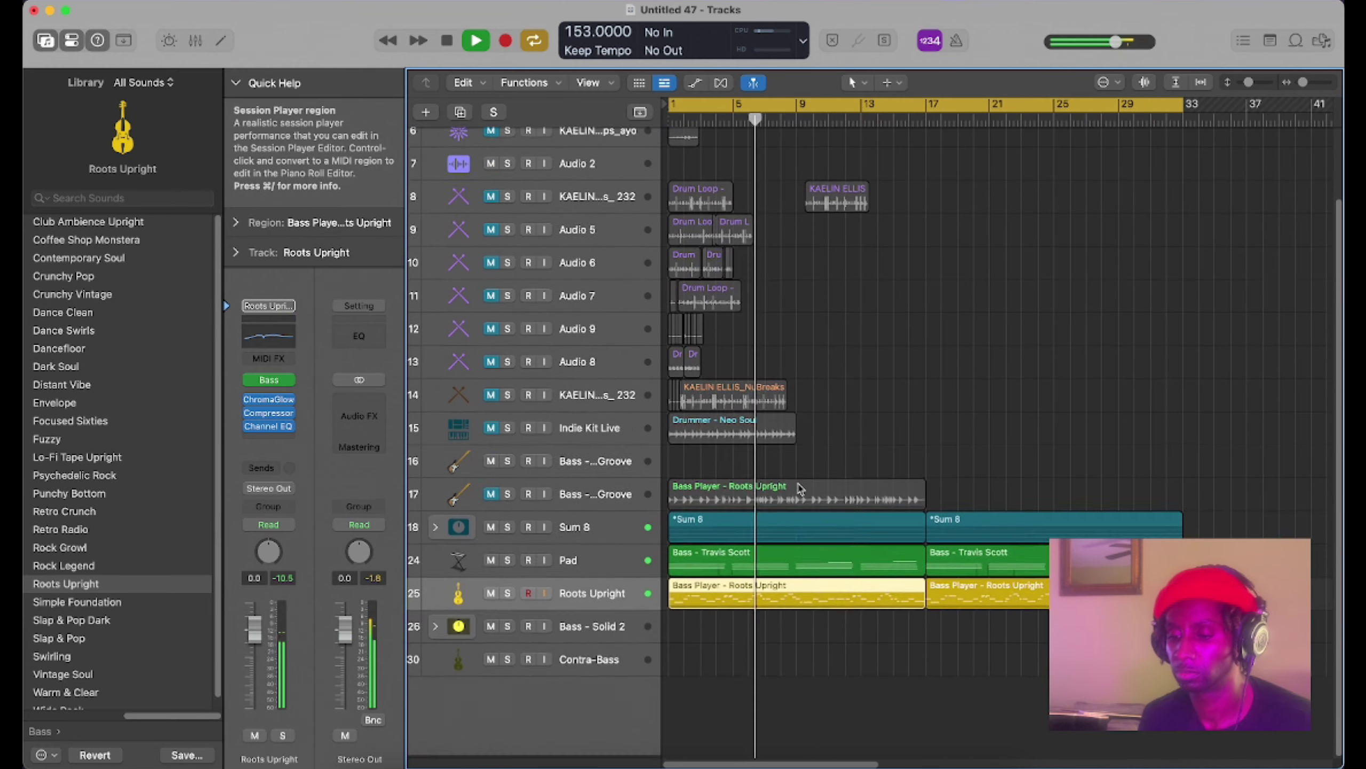
scroll(559, 516, down, 1)
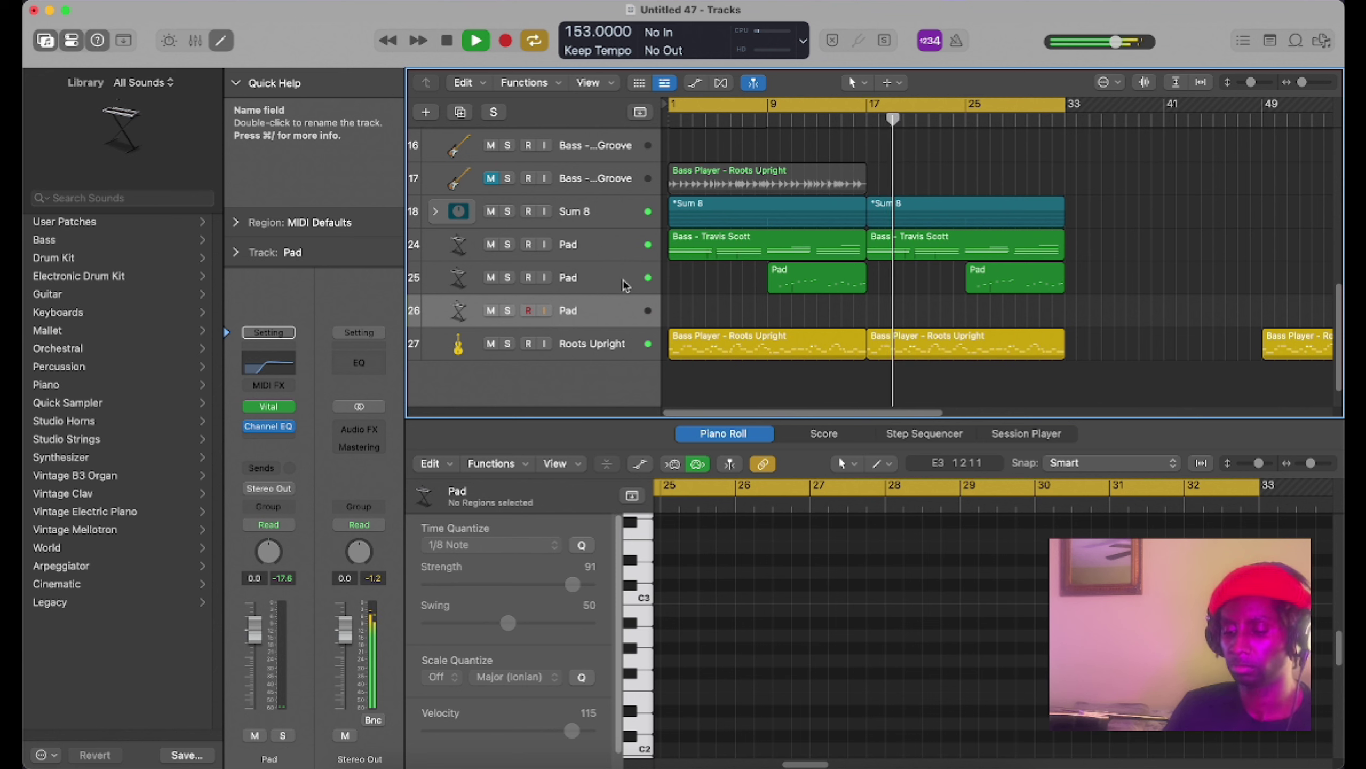
Start recording a new part on the empty Pad track above Roots Upright.
key(r)
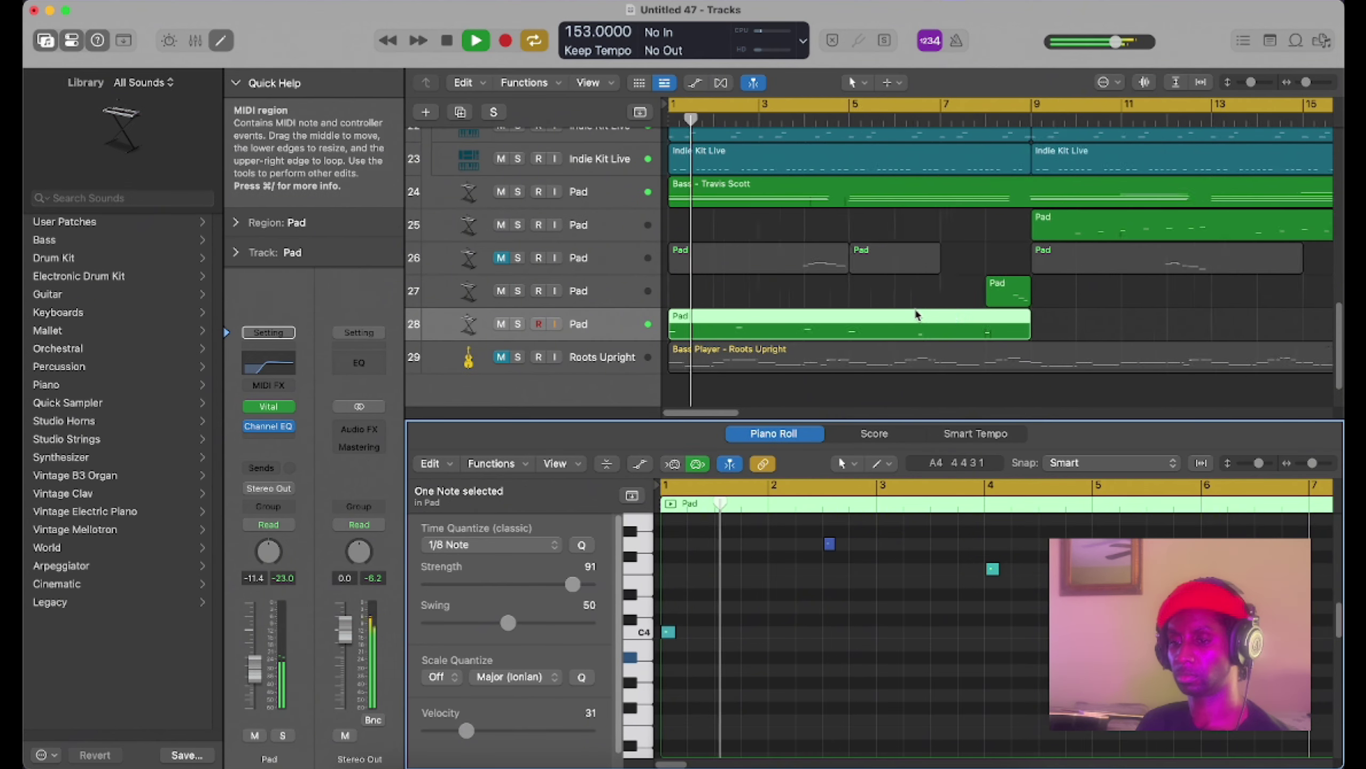
Look over the Pad and Roots Upright regions in the arrangement and the Indie Kit Live notes from bar 18 onward.
scroll(917, 317, down, 5)
scroll(917, 318, down, 2)
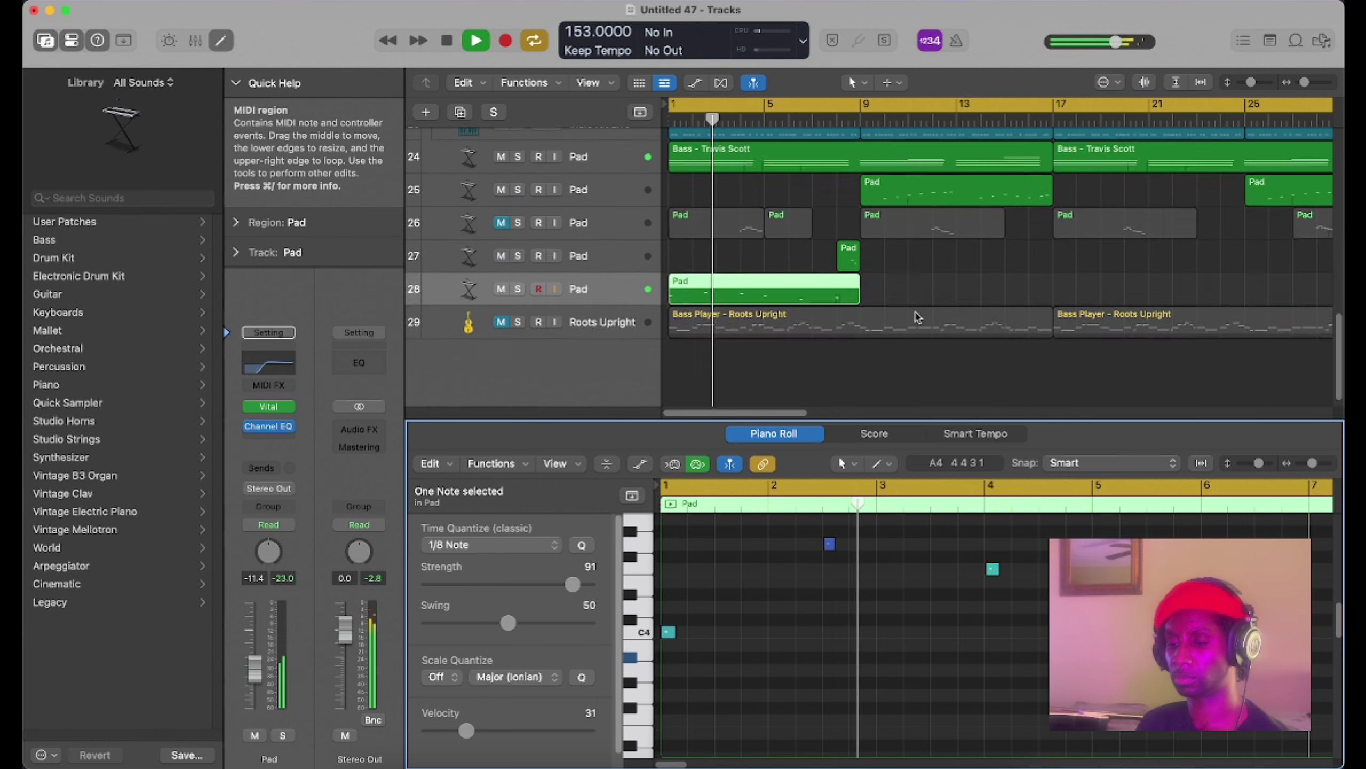
scroll(919, 326, down, 1)
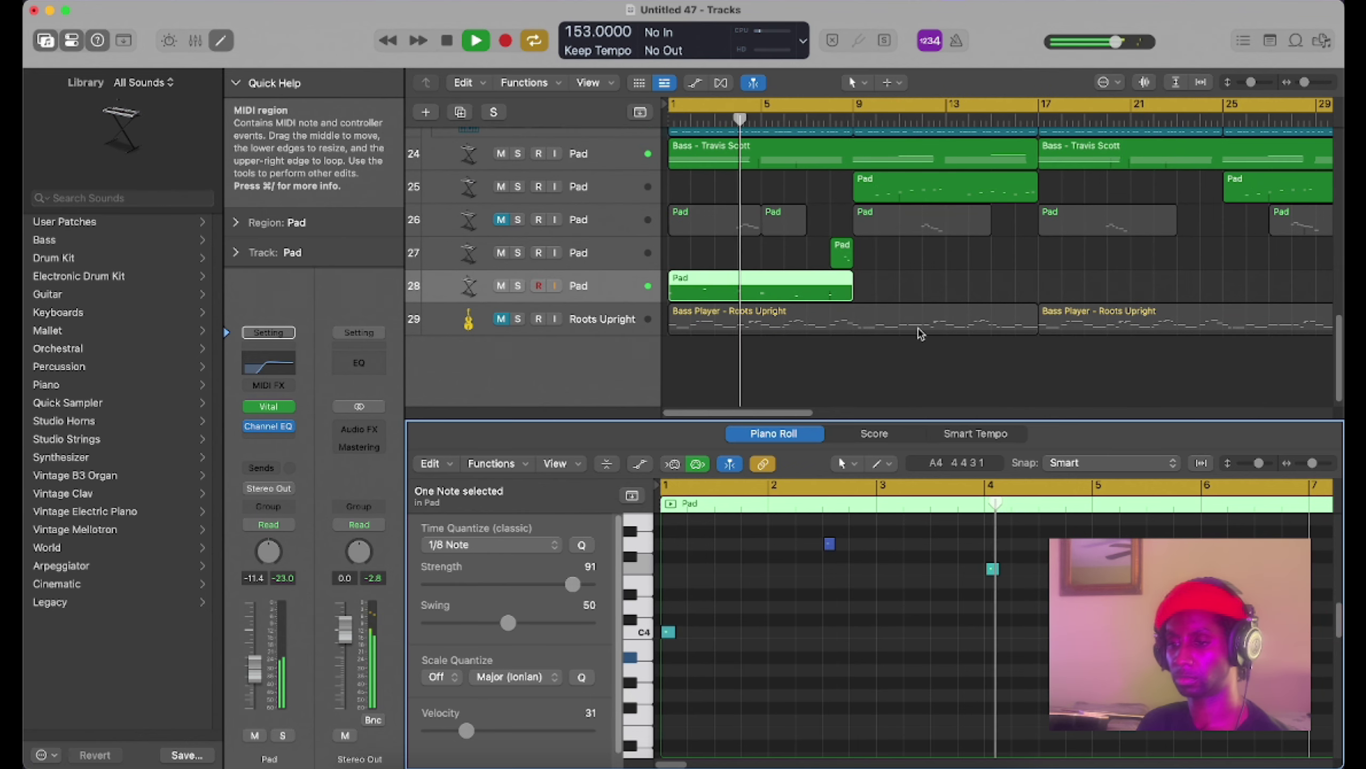
scroll(920, 337, down, 3)
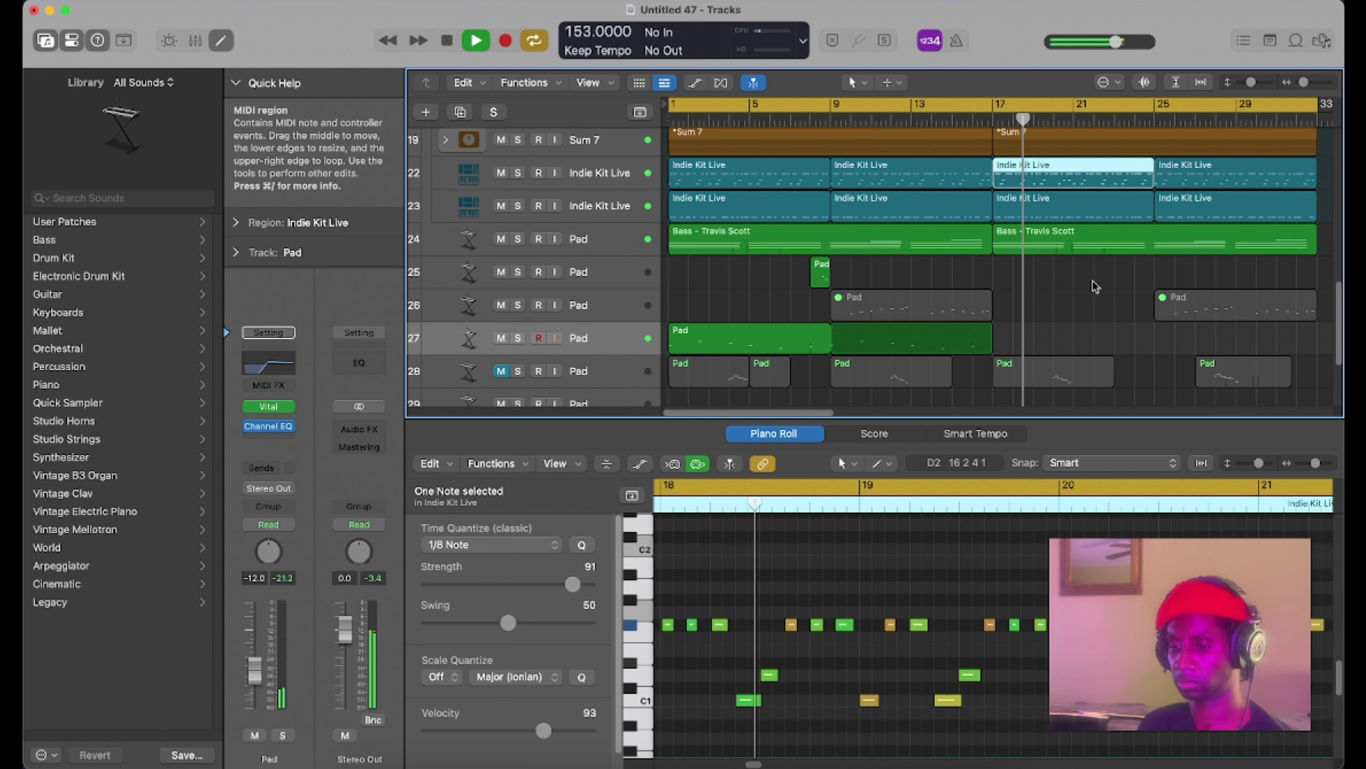
scroll(1026, 659, right, 3)
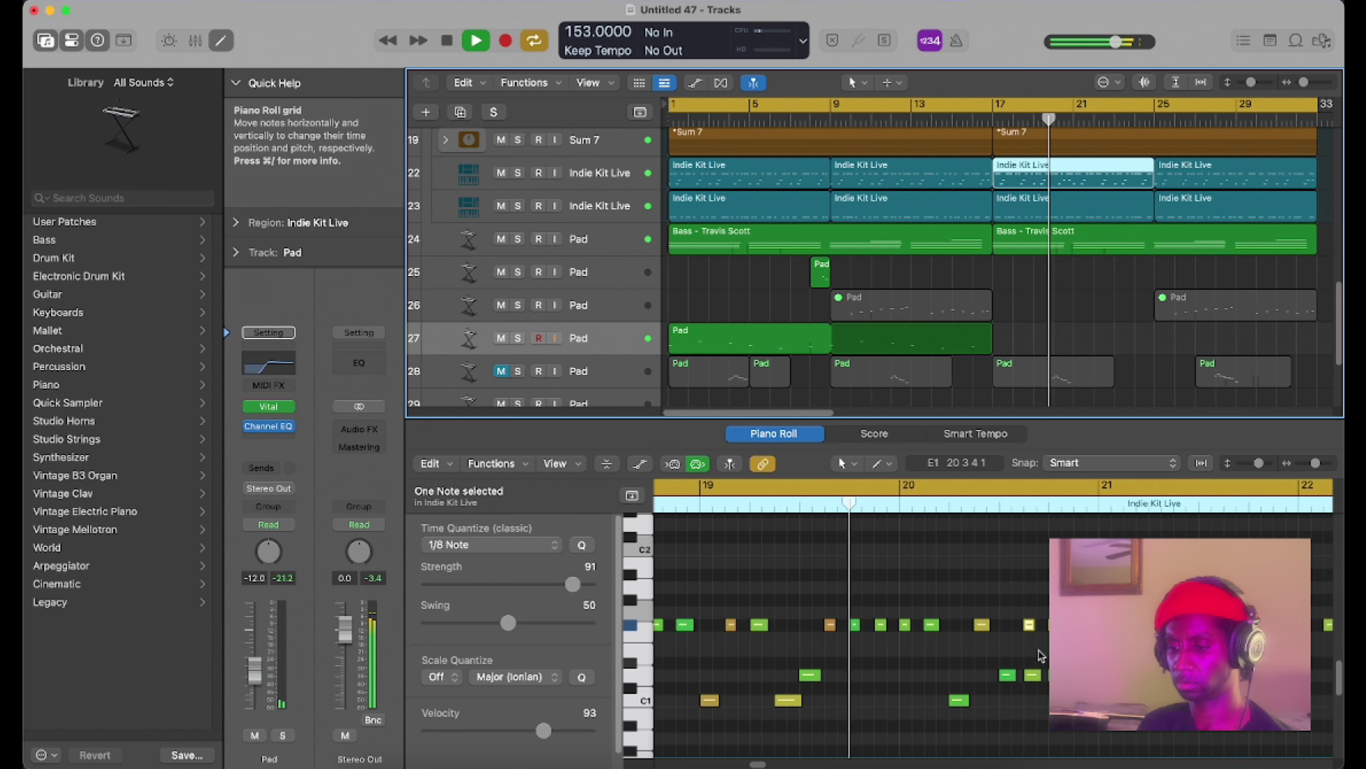
scroll(1040, 651, up, 3)
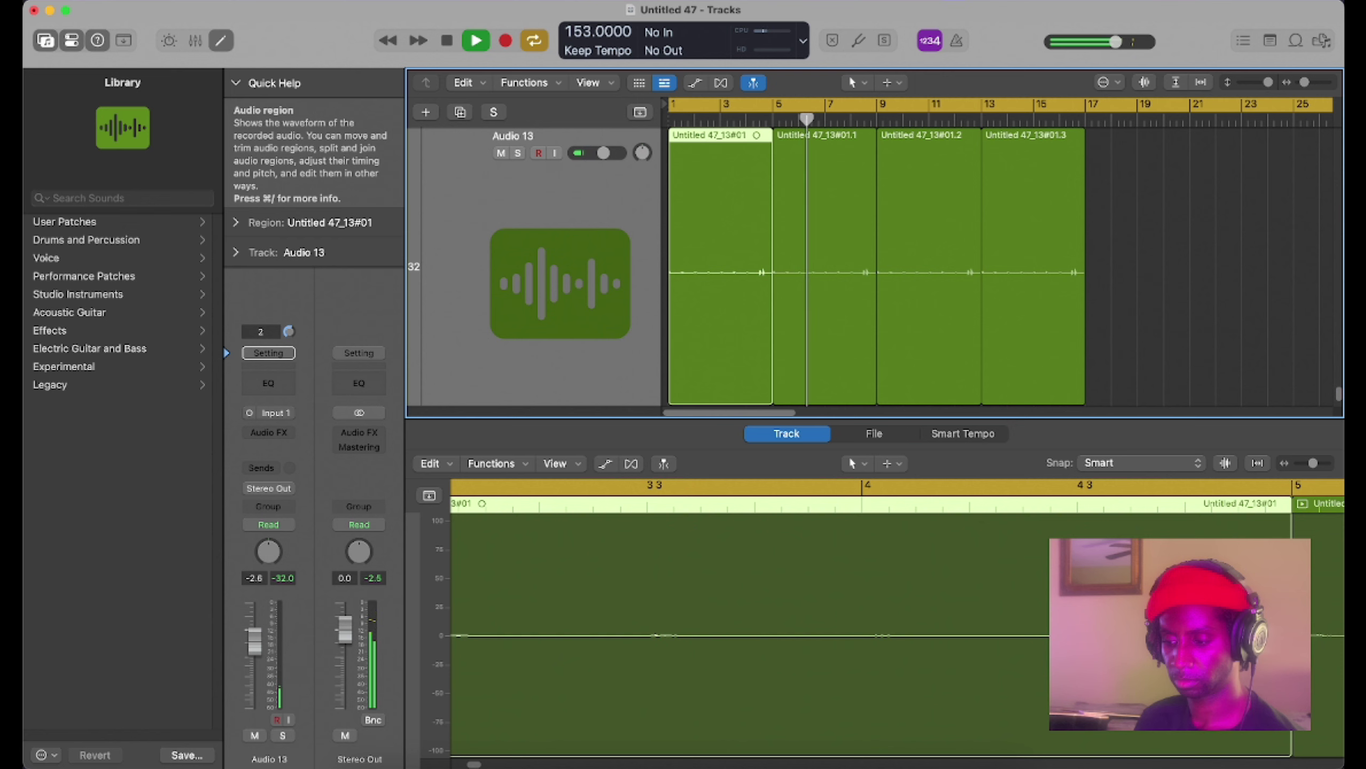
Set the Gain plug-in on the Audio 13 track to +3.7 dB and close it.
click(785, 345)
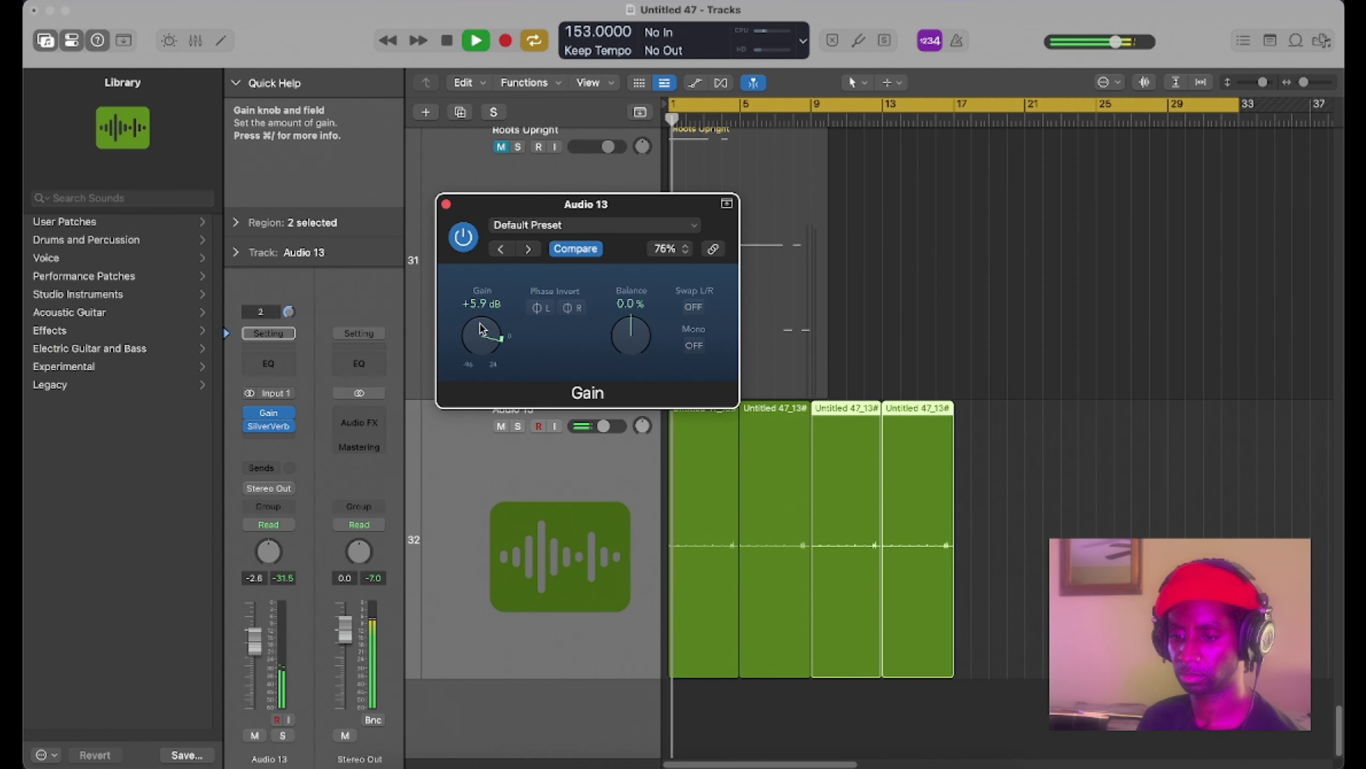
drag(481, 328, 483, 341)
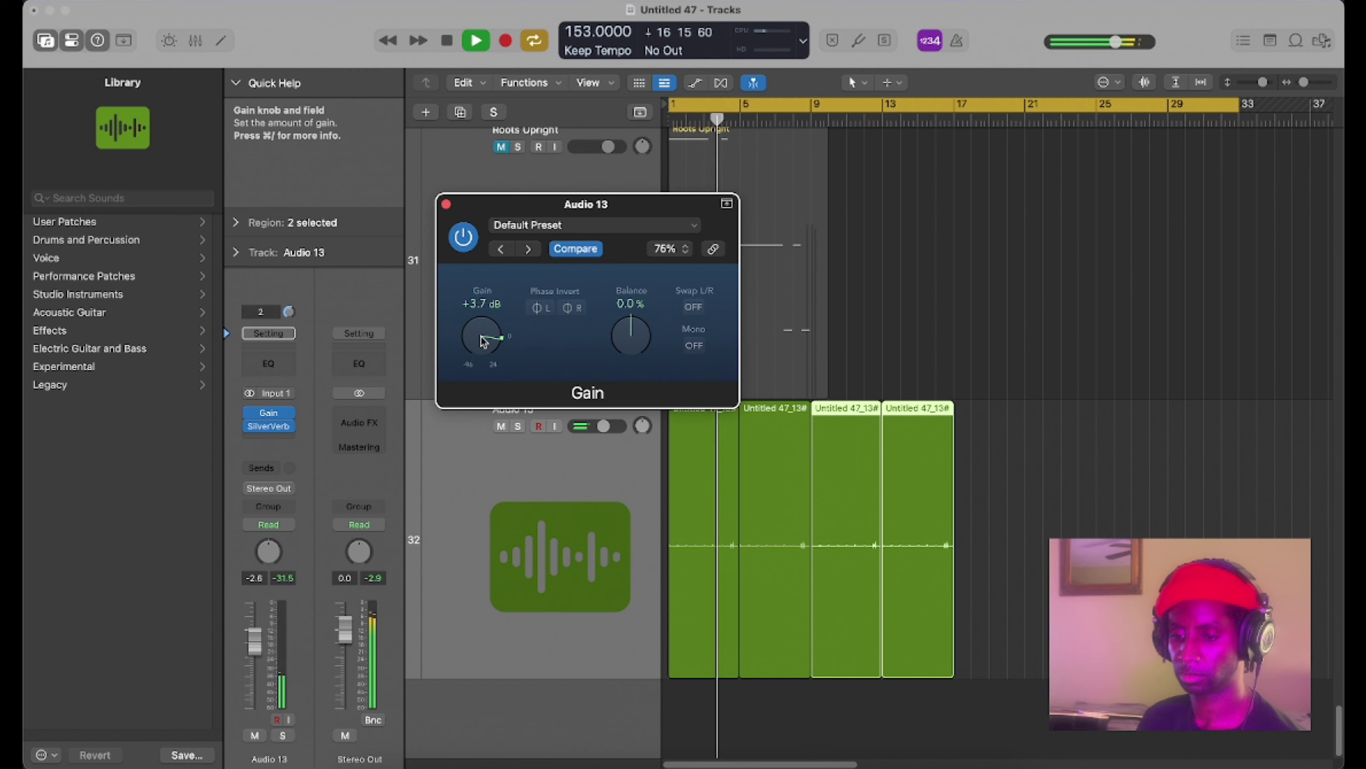
click(446, 204)
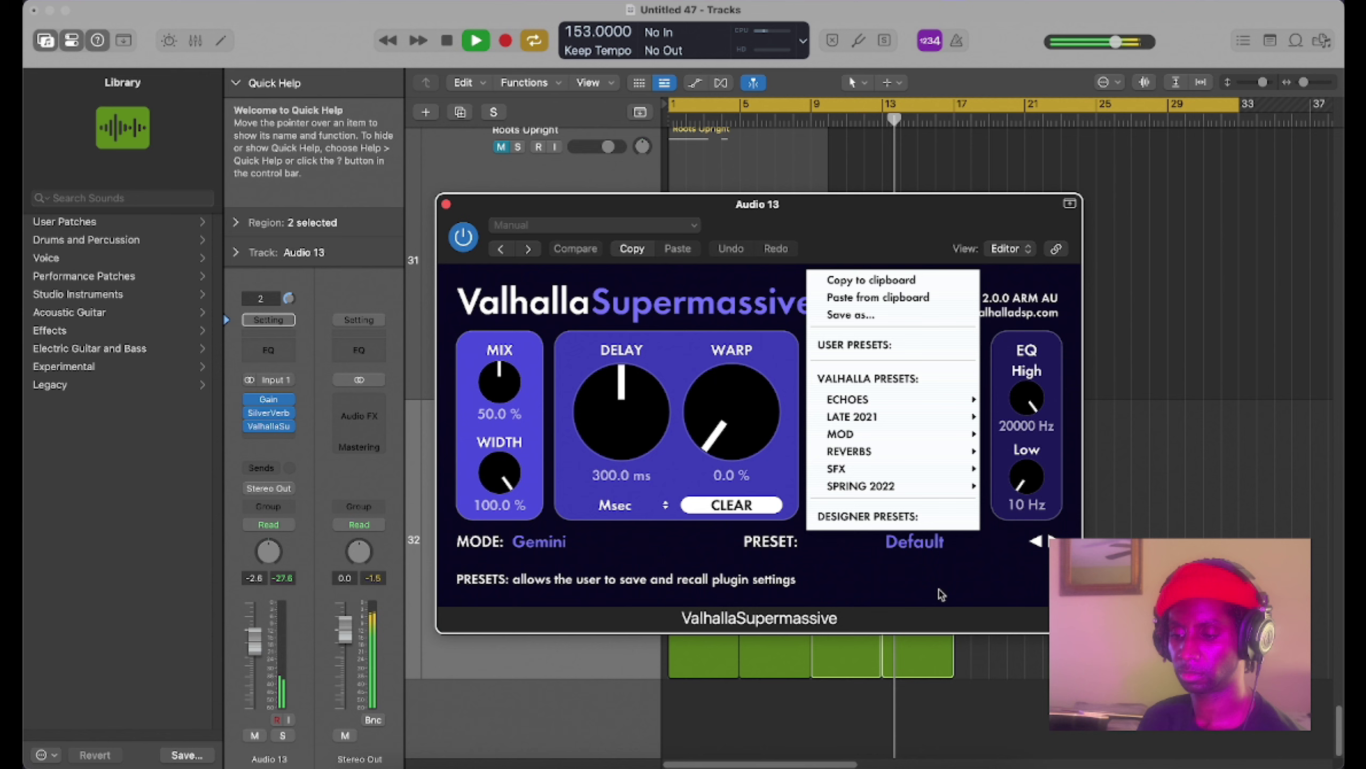
Dismiss the ValhallaSupermassive preset list without choosing a preset and close the plug-in on Audio 13.
click(941, 594)
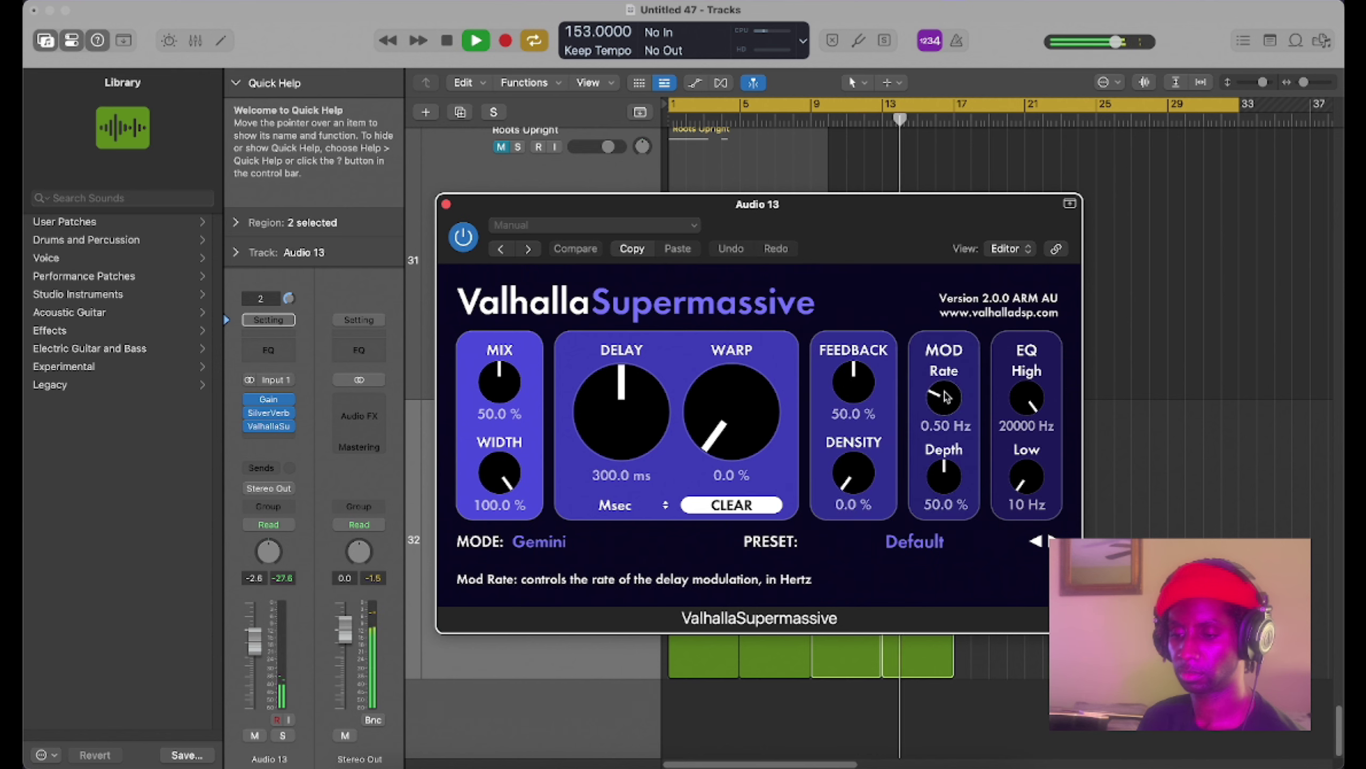
key(super+w)
drag(1060, 524, 975, 488)
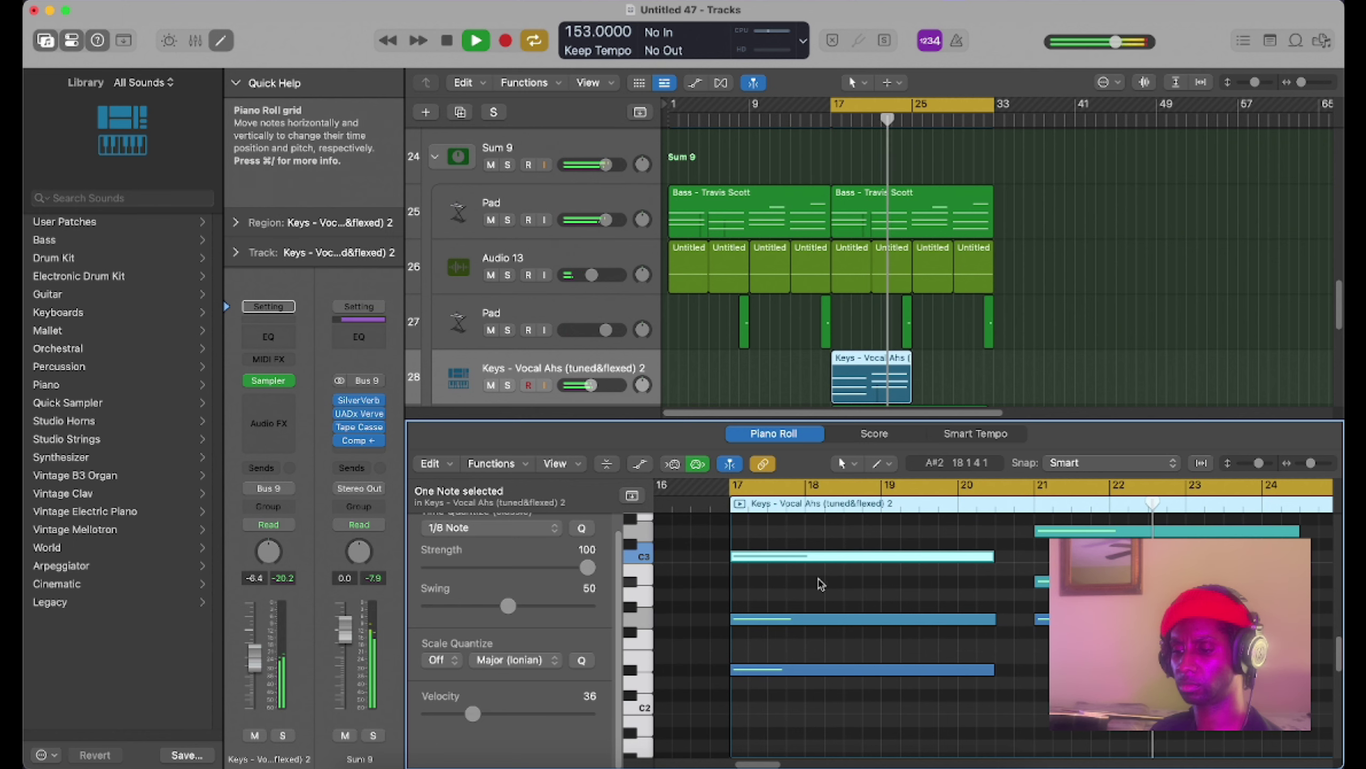
Hide the editor area to view the tracks in and below the Sum 9 stack.
scroll(819, 584, up, 1)
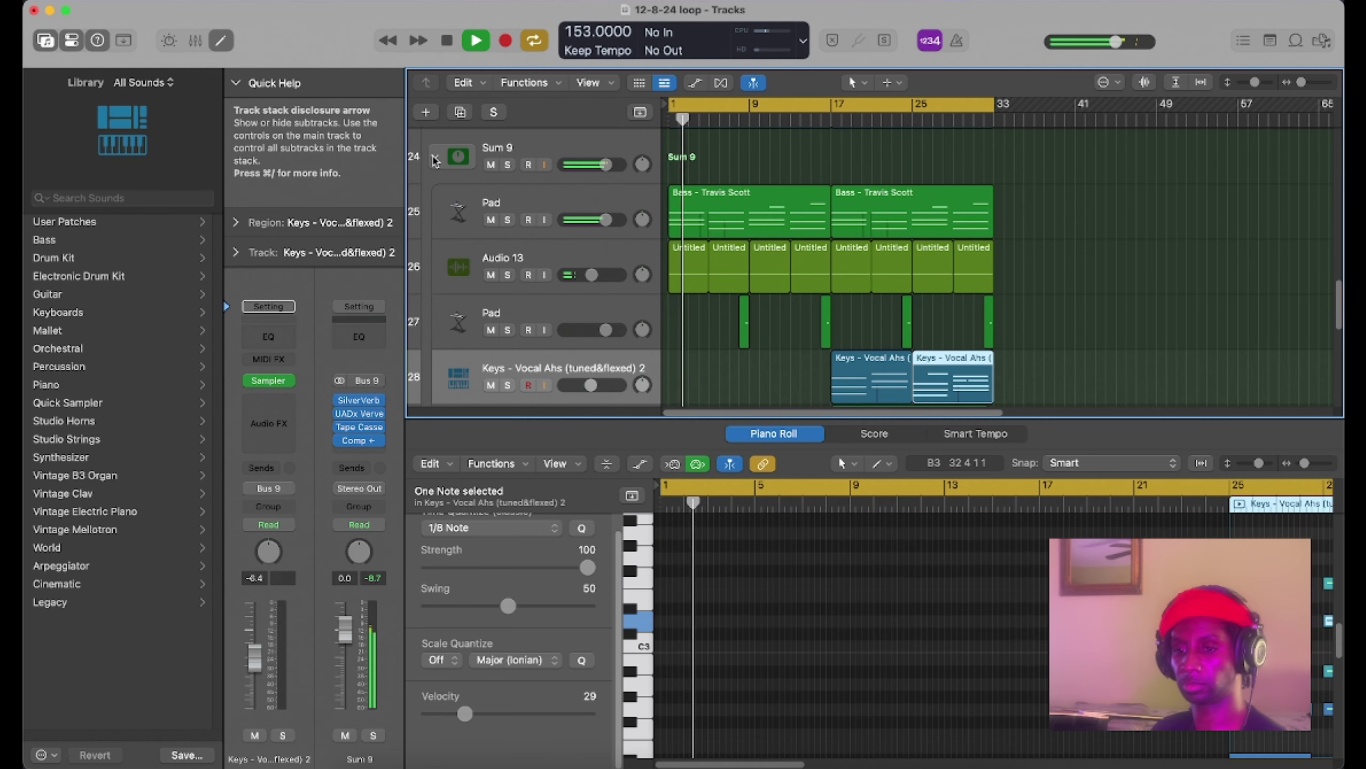
key(e)
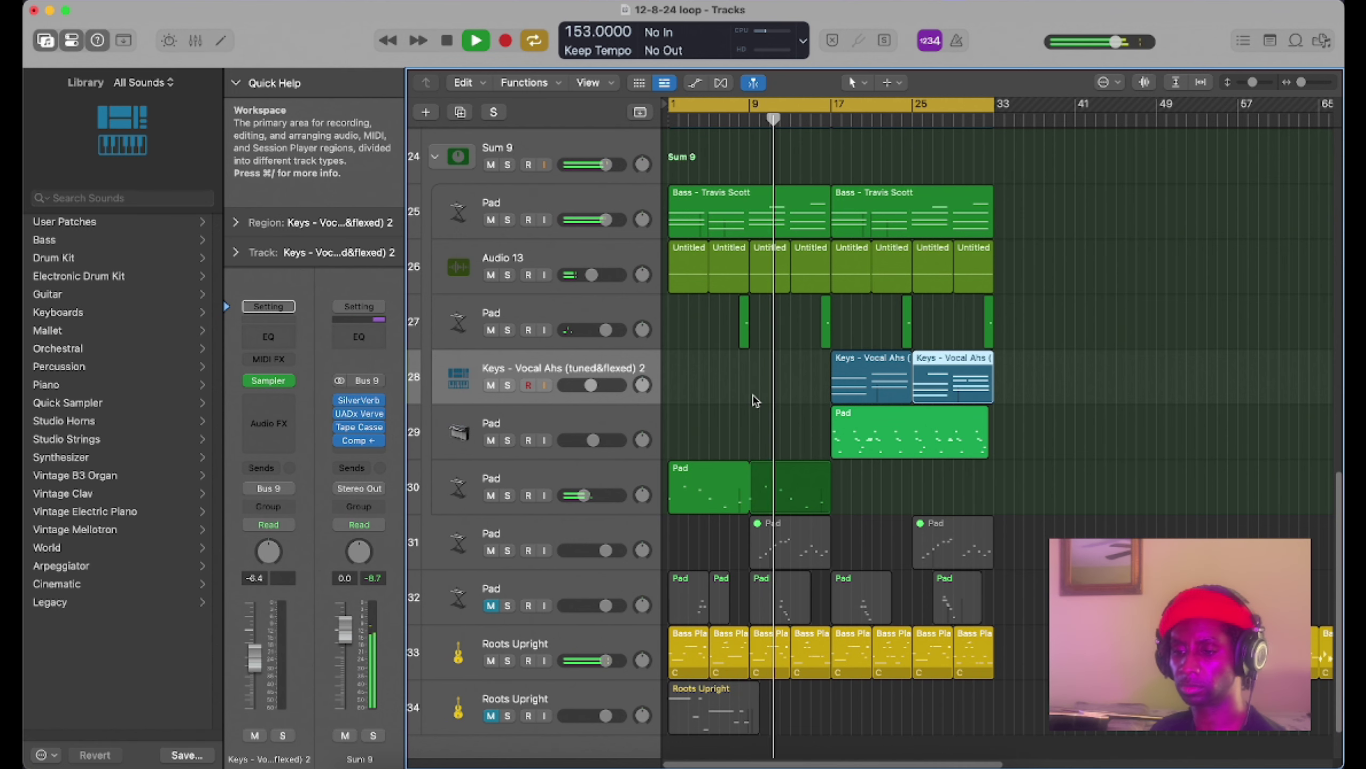
click(830, 765)
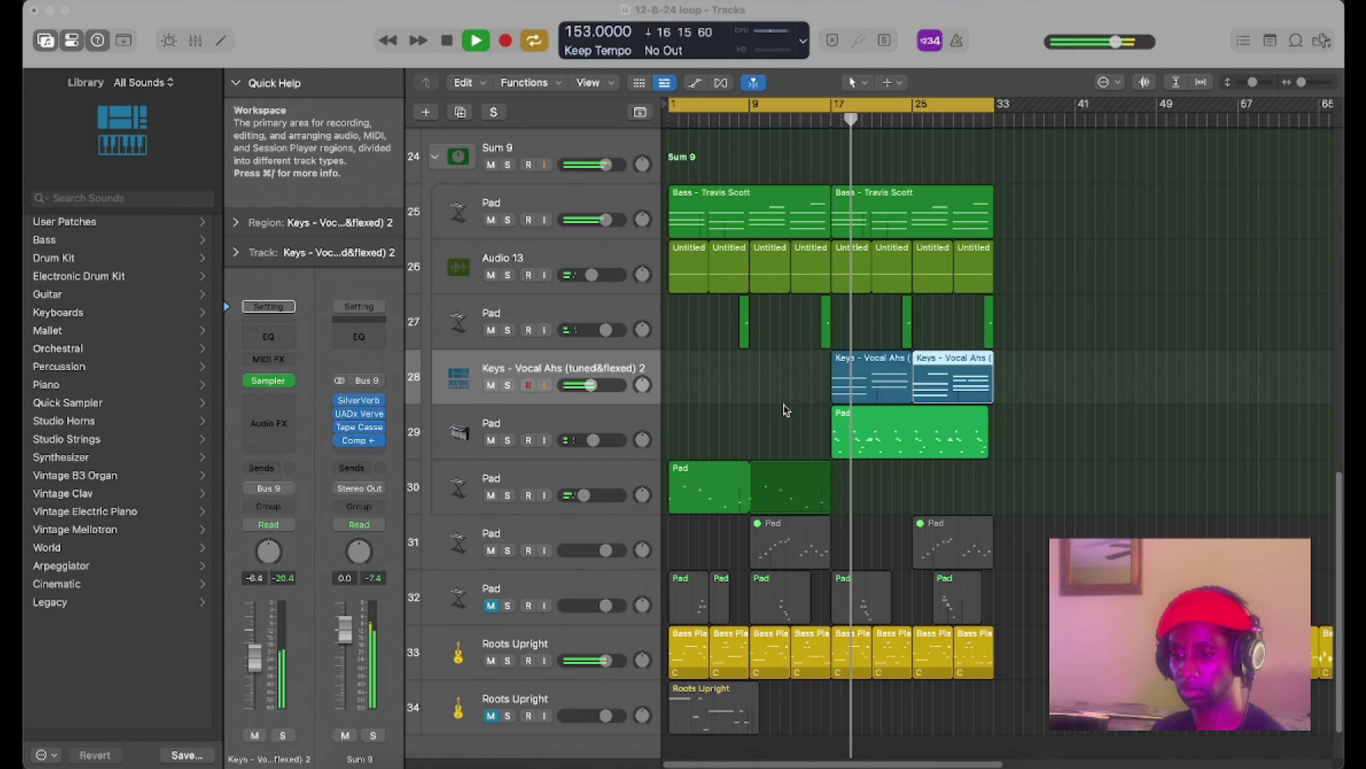
Lower the volume of the Keys - Vocal Ahs track to -11.4 dB.
click(917, 8)
drag(601, 386, 585, 386)
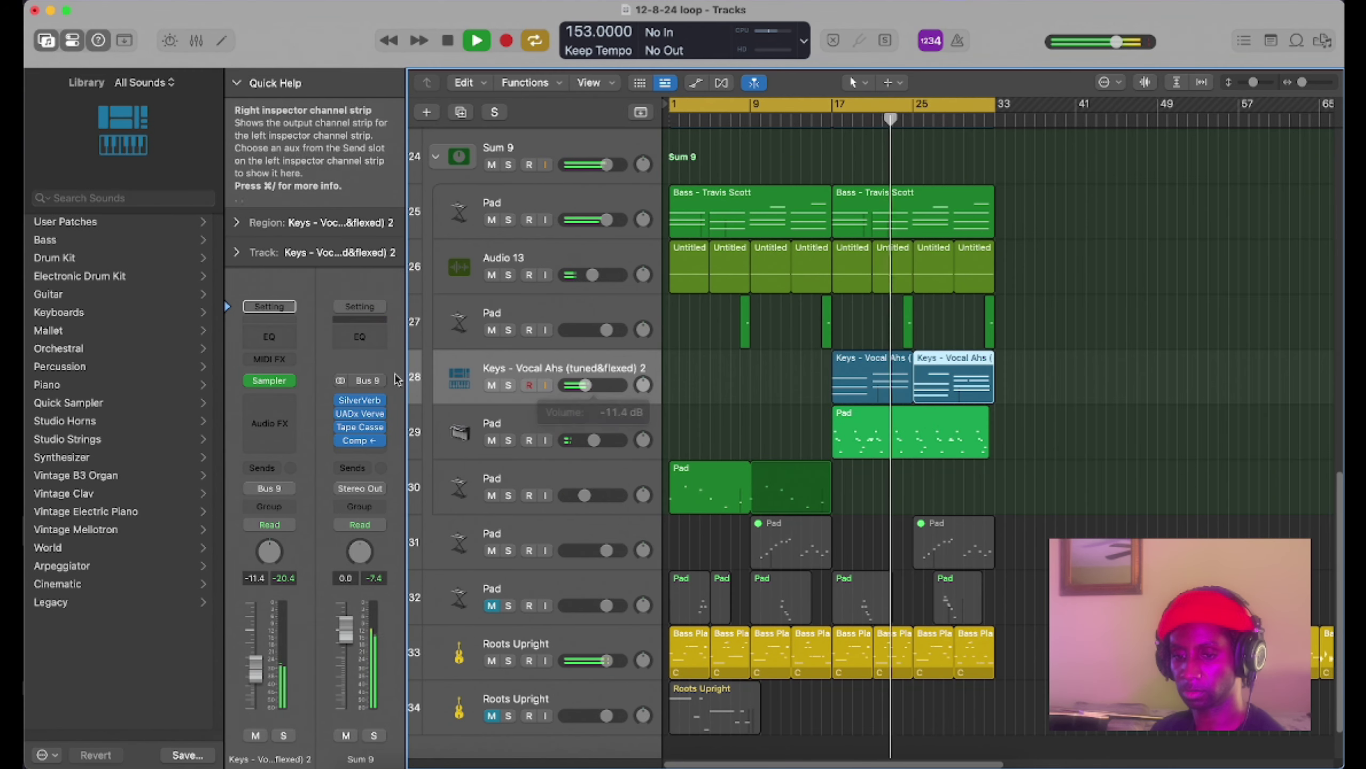
Add a Channel EQ to the Vocal Ahs track with a low-shelf cut of about -11 dB near 198 Hz and a boost of about +4.8 dB near 1870 Hz.
click(269, 336)
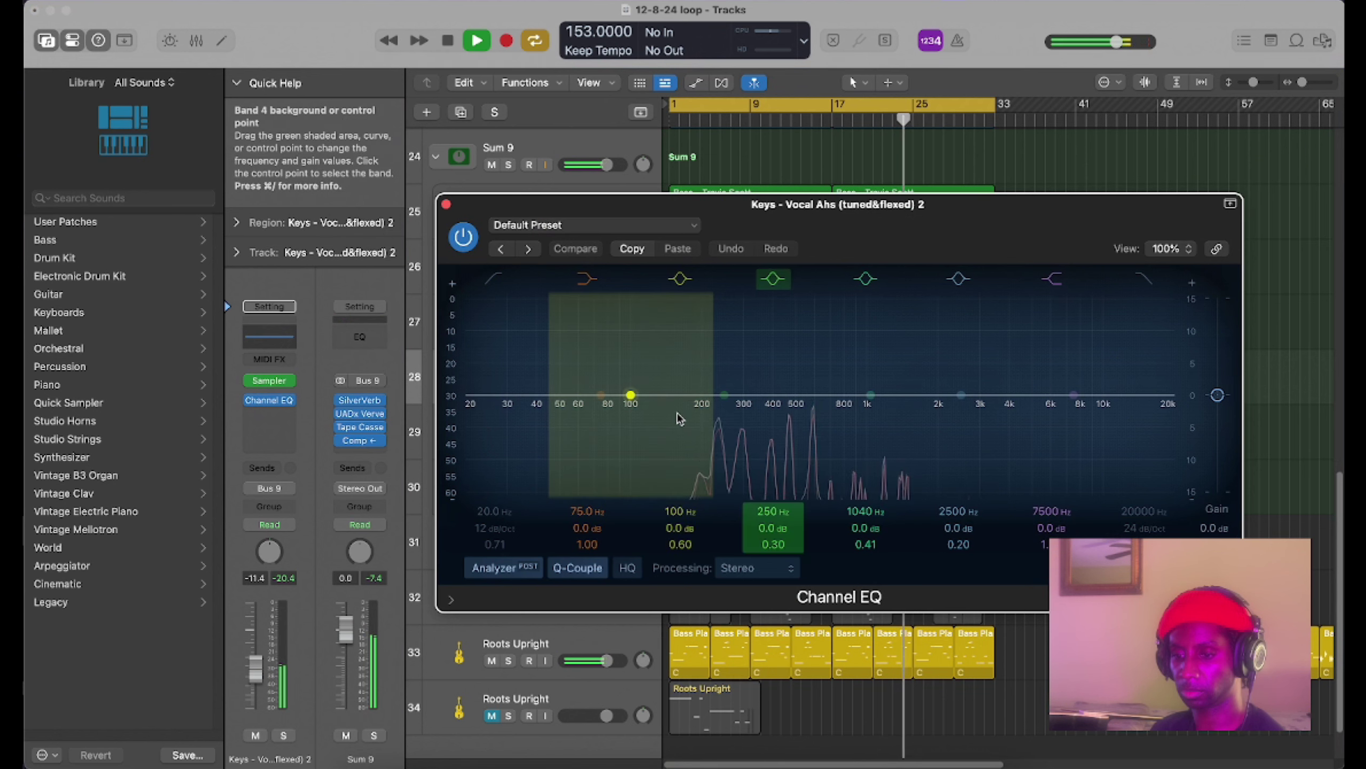
drag(601, 397, 704, 490)
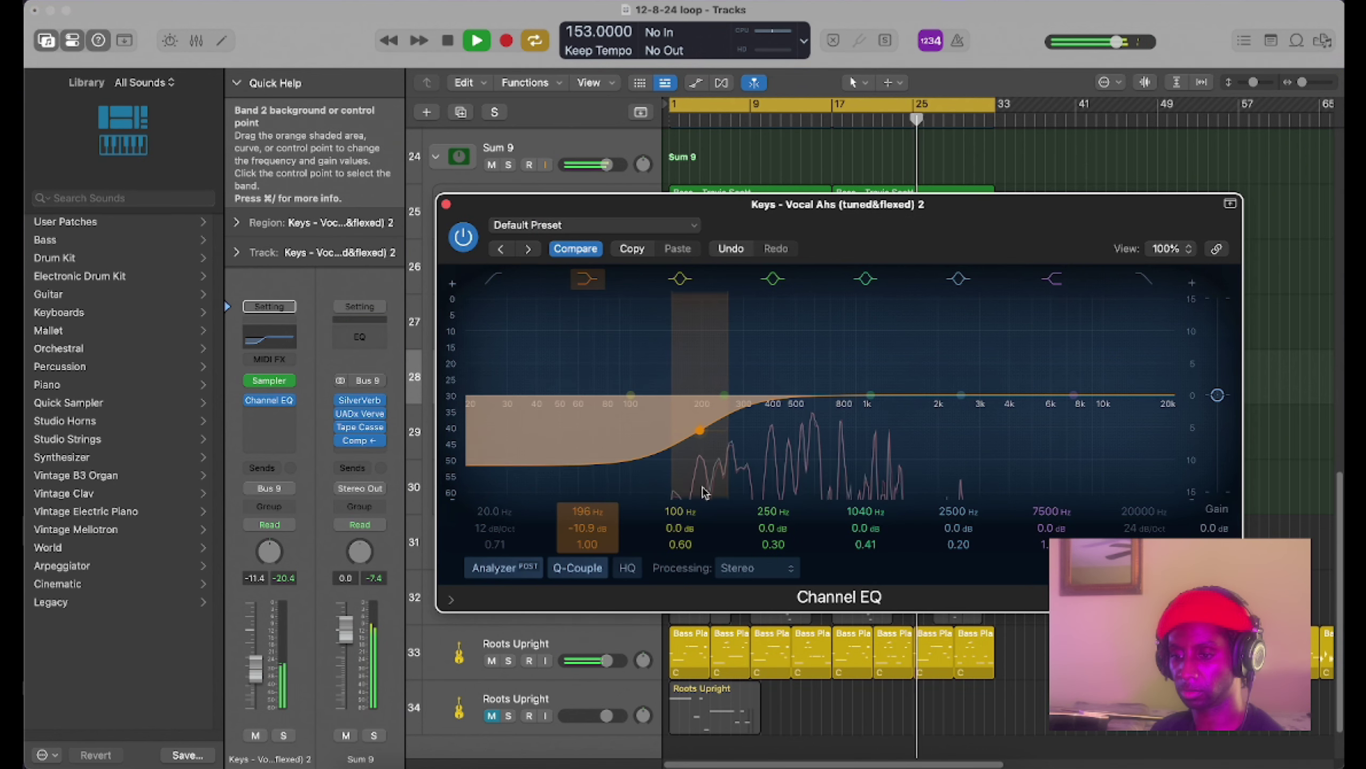
mouse_move(867, 394)
mouse_down()
mouse_move(848, 370)
mouse_move(932, 369)
mouse_up()
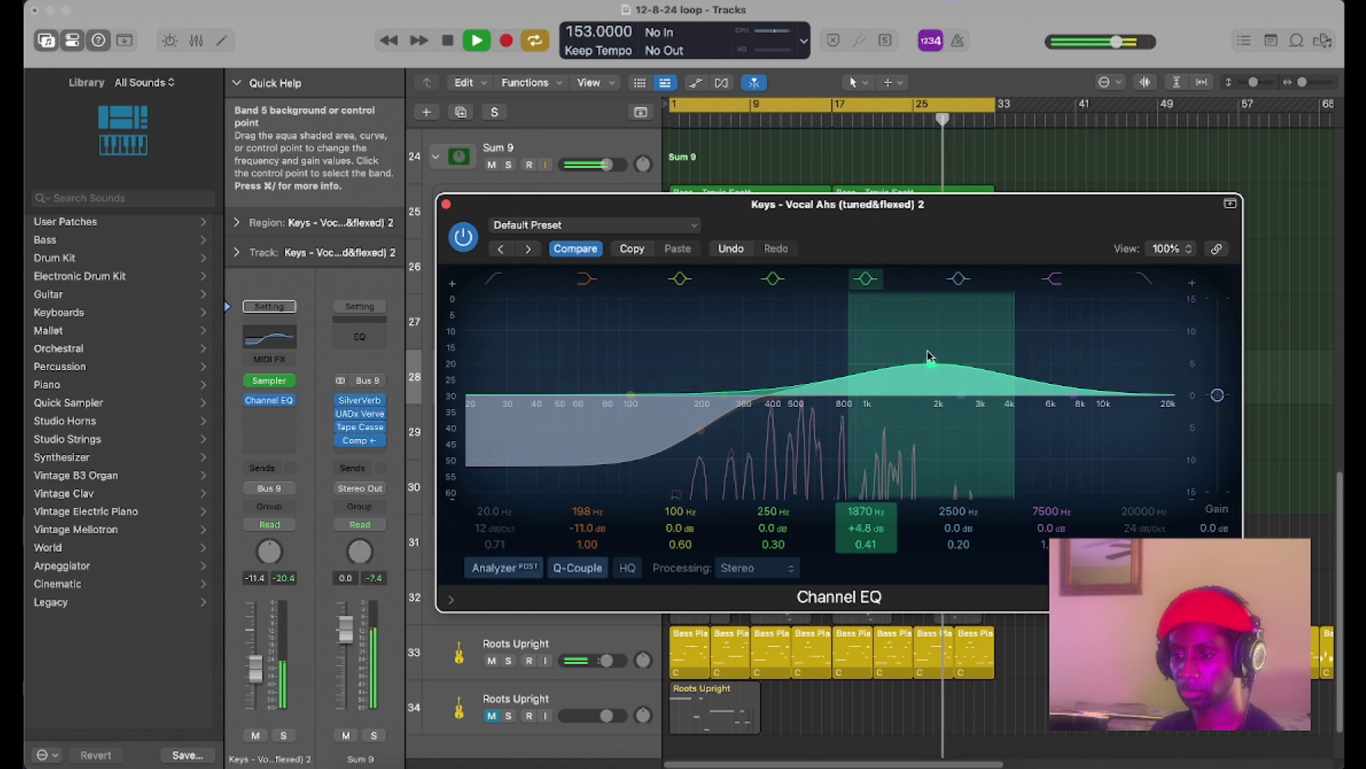
Refine the low shelf to -12.5 dB at 208 Hz and the boost to +2.9 dB at 2000 Hz, toggle the analyzer and close the EQ.
drag(702, 430, 701, 433)
drag(935, 369, 939, 385)
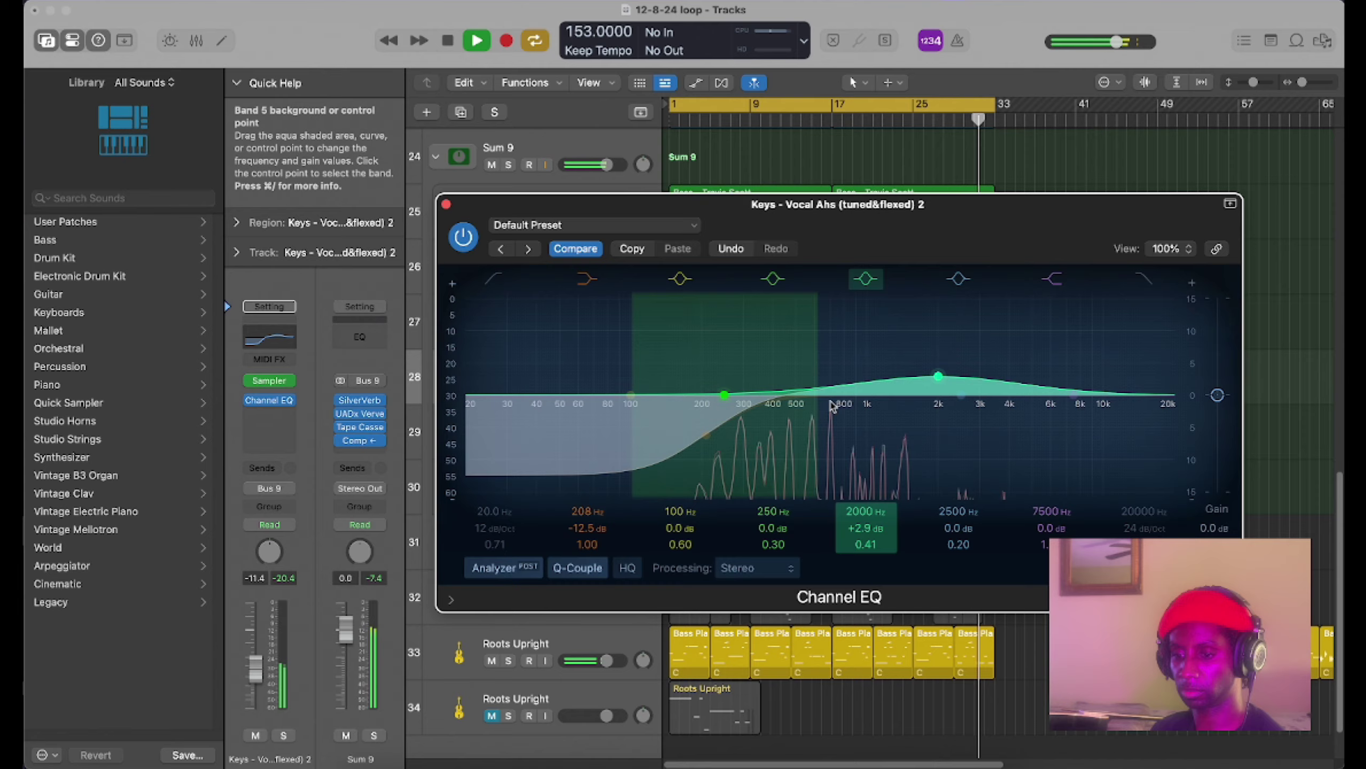
click(504, 567)
click(446, 205)
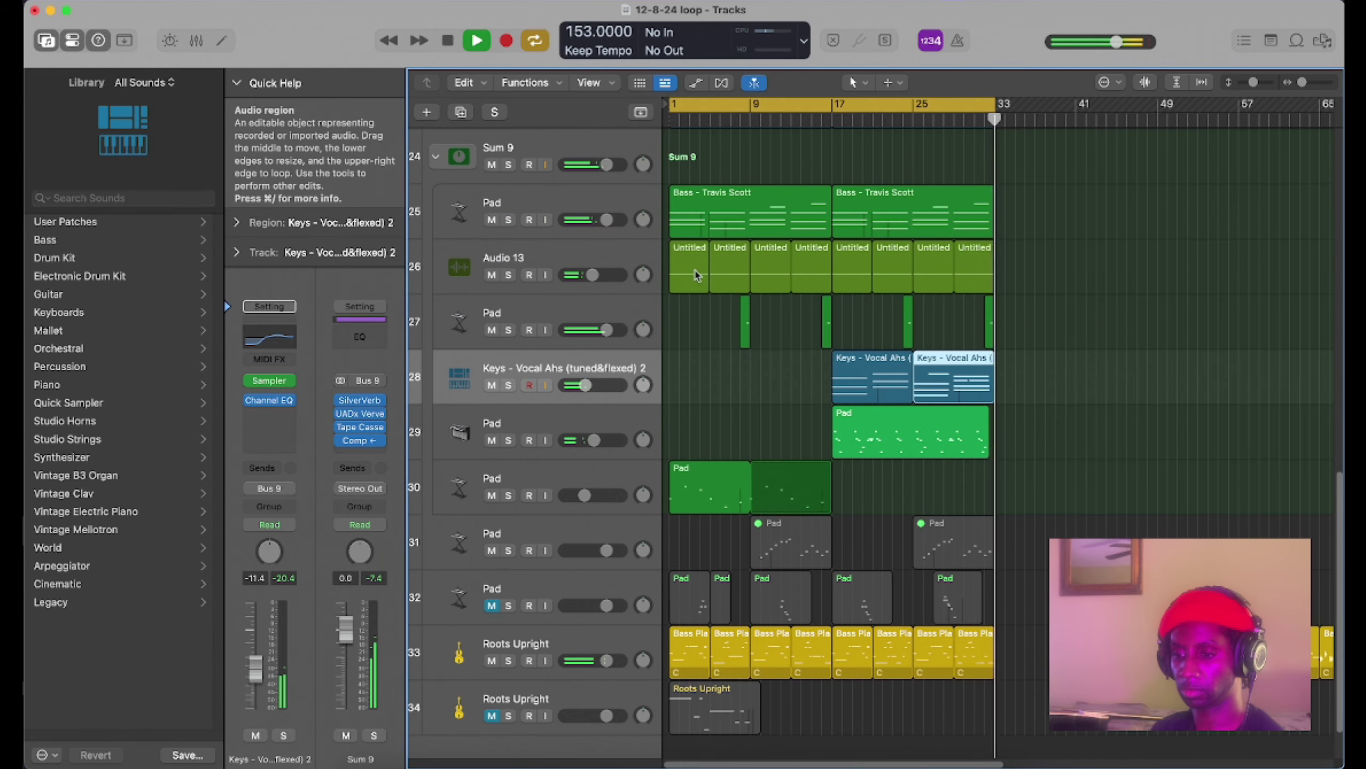